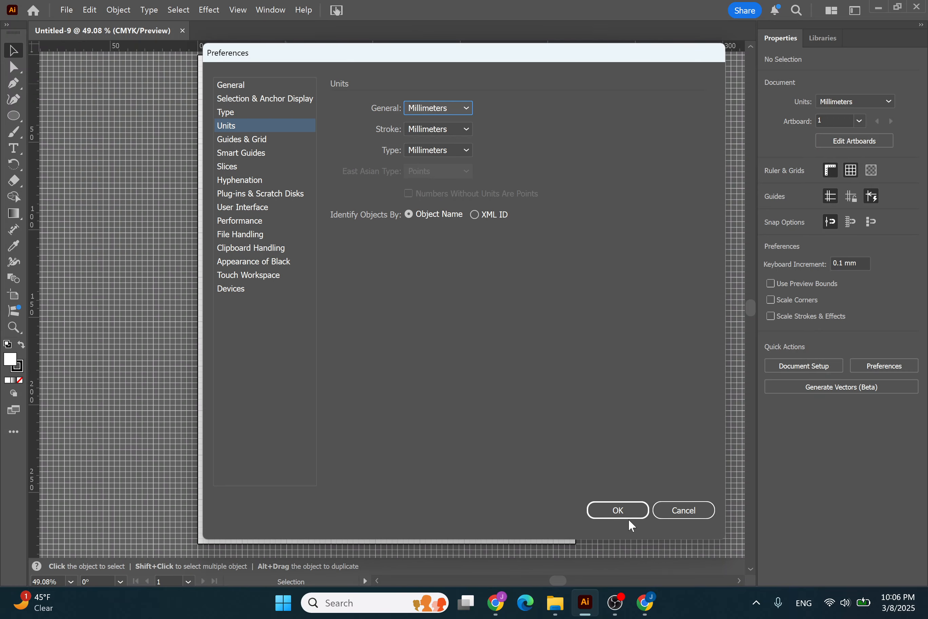
- Confirm the unit preferences with General, Stroke and Type all set to Millimeters
left_click(631, 513)
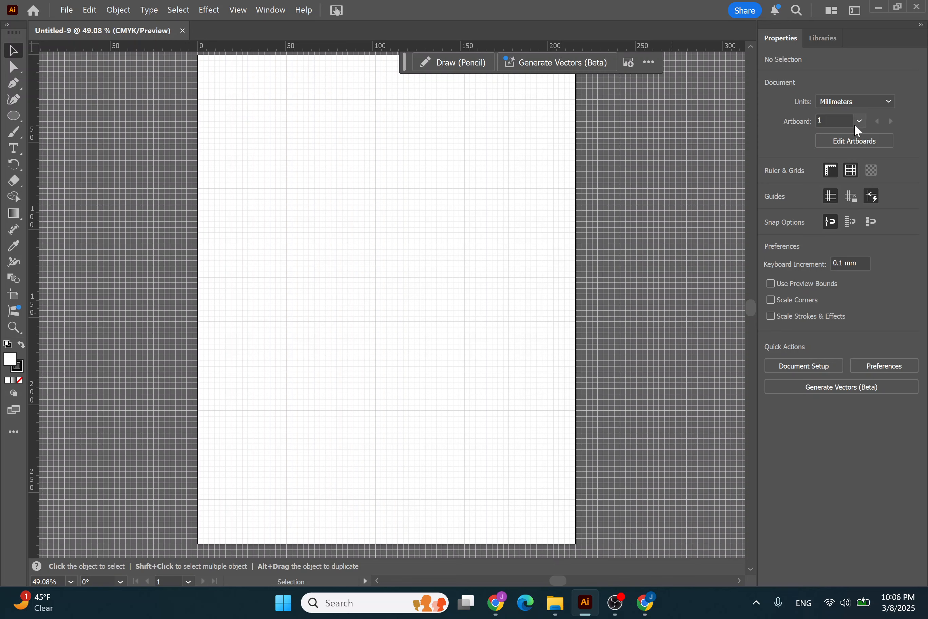
- Start editing artboards and add two new Letter artboards beside Artboard 1
left_click(853, 140)
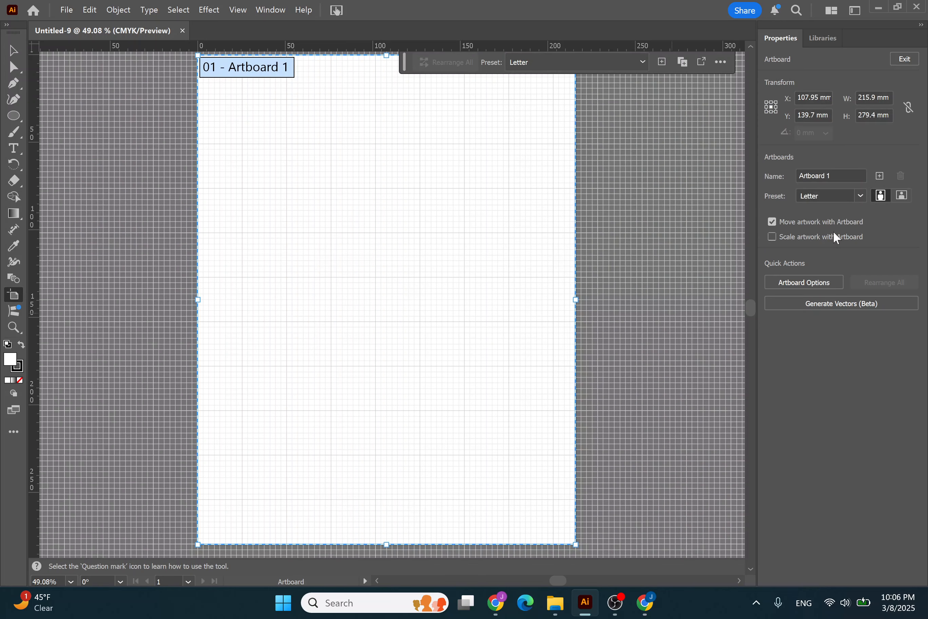
left_click(883, 177)
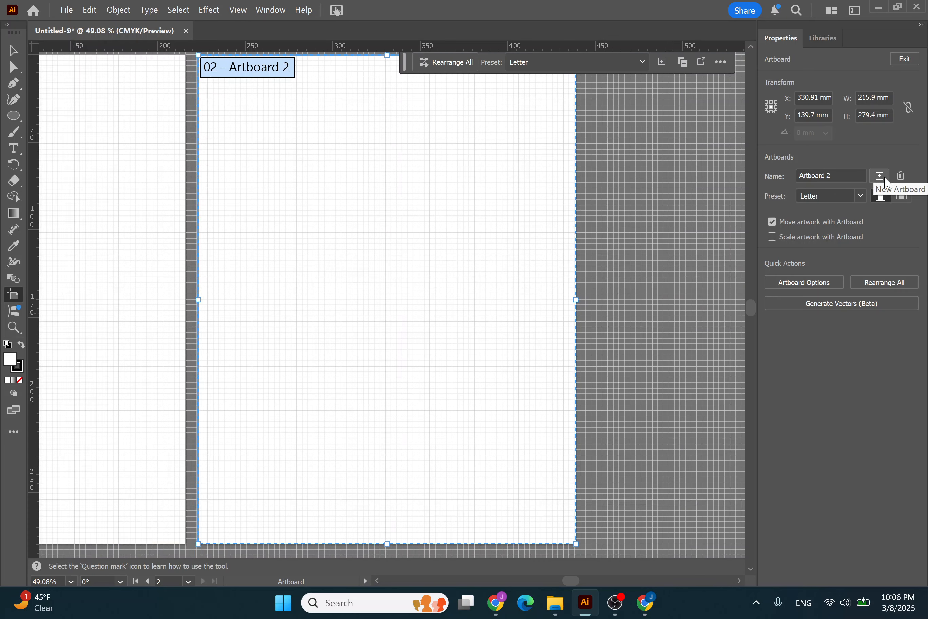
left_click(884, 177)
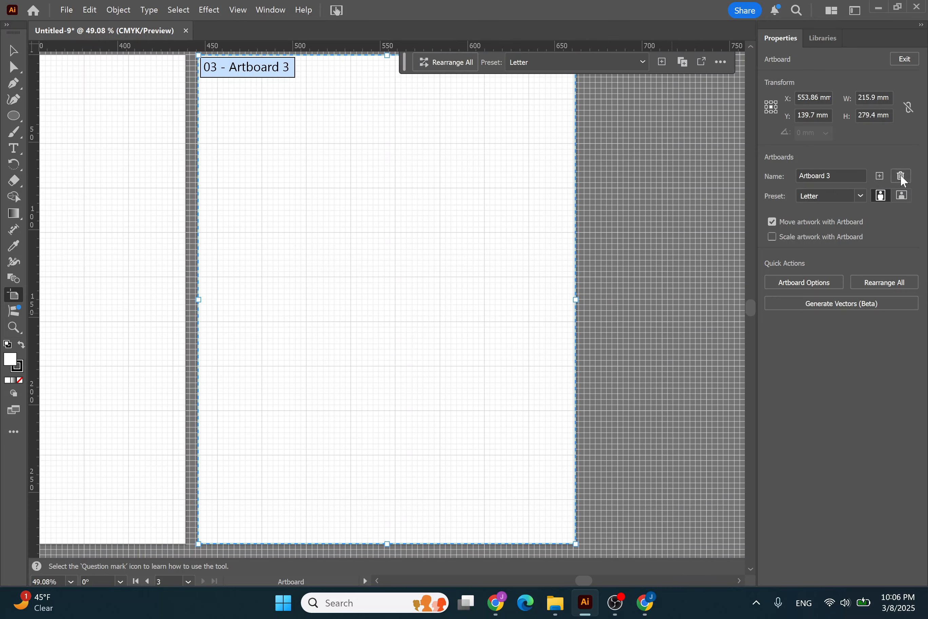
- Delete the two extra artboards, leave artboard editing and bring Artboard 1 back into view
left_click(901, 177)
left_click(901, 178)
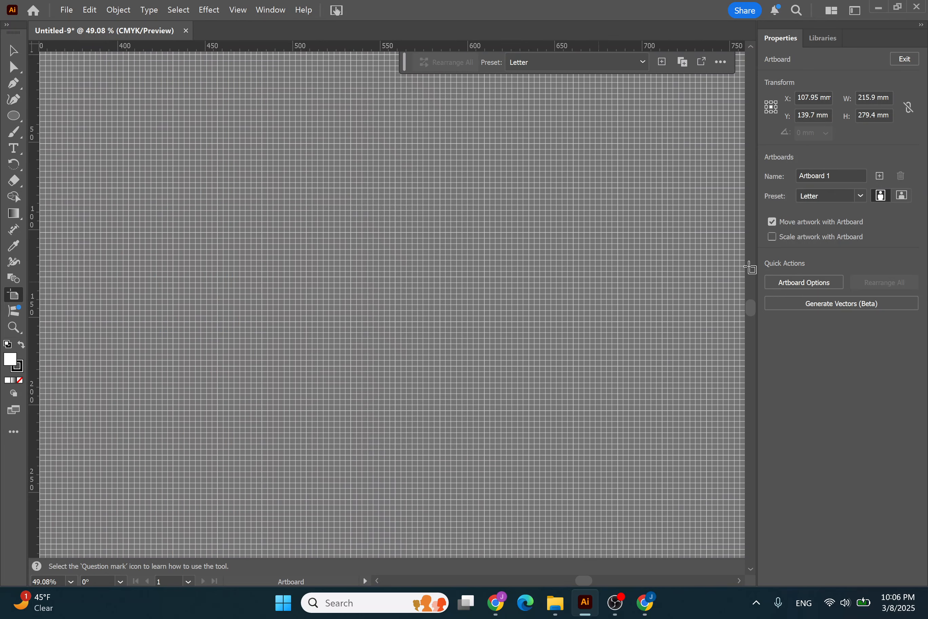
left_click(905, 59)
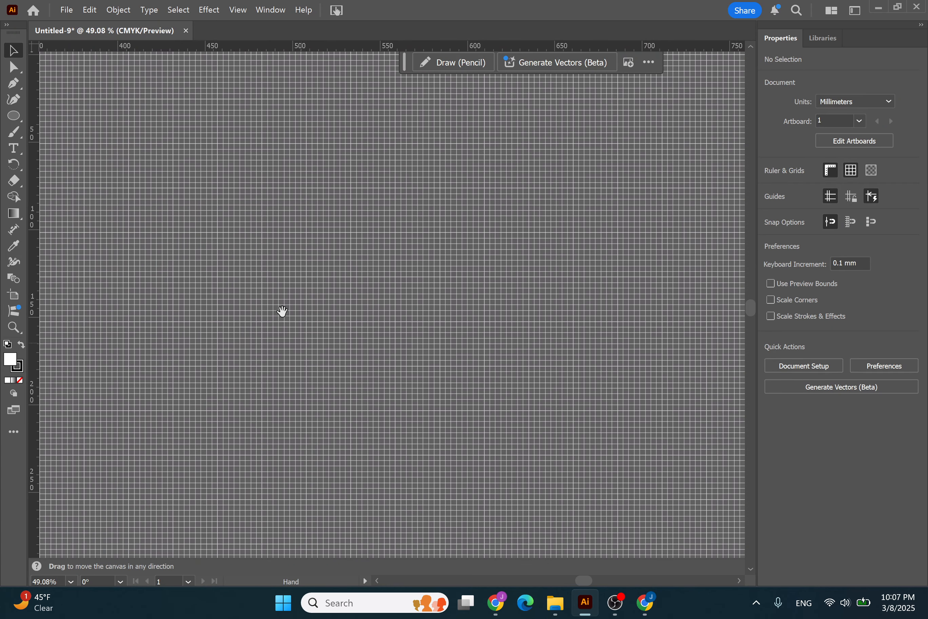
left_click_drag(243, 285, 537, 290)
left_click_drag(157, 308, 524, 298)
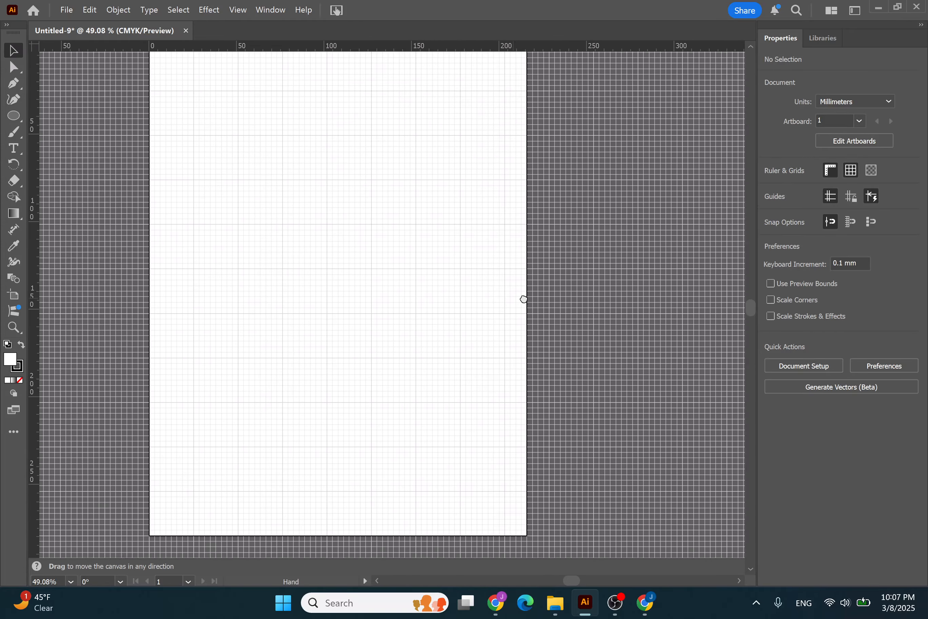
left_click_drag(396, 346, 603, 294)
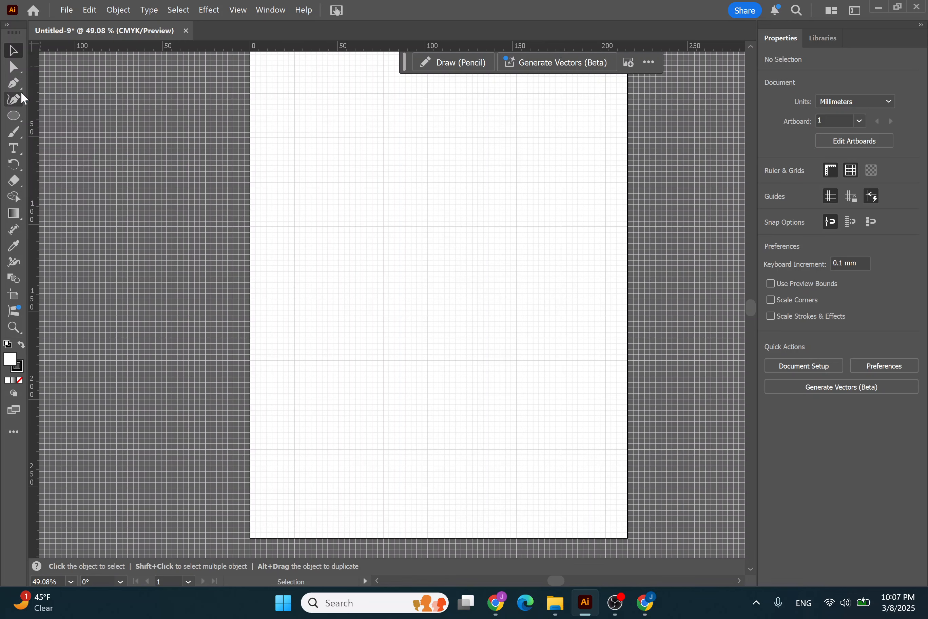
- Switch the shape tool from Ellipse to Rectangle and activate the Eraser tool
left_click(14, 117)
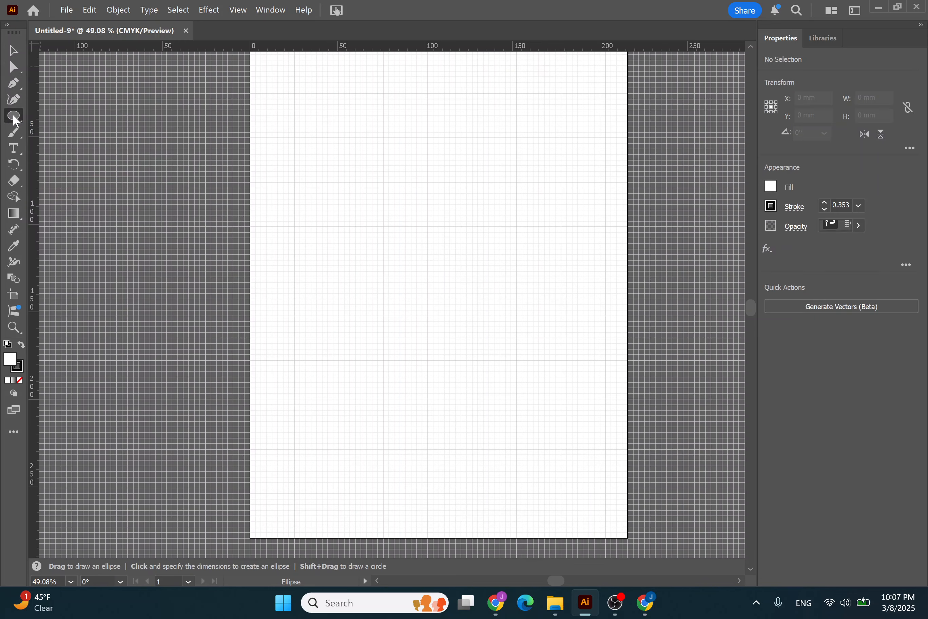
right_click(14, 117)
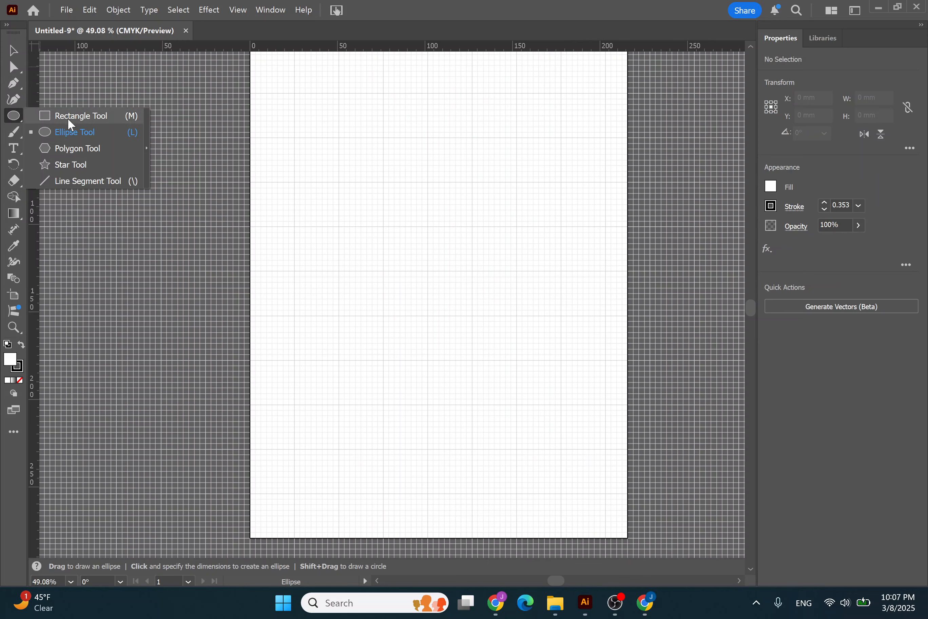
left_click(67, 118)
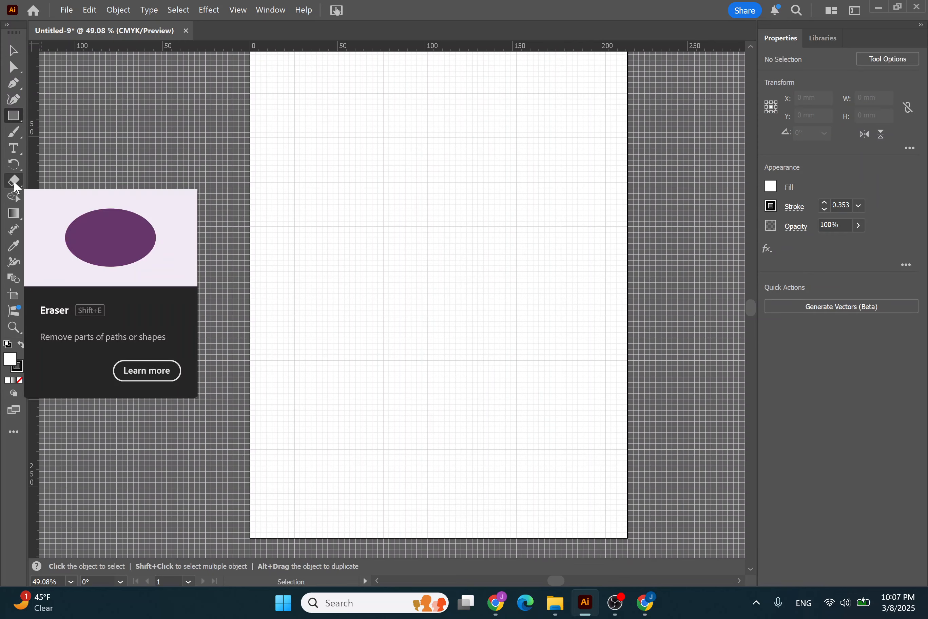
right_click(14, 182)
left_click(53, 183)
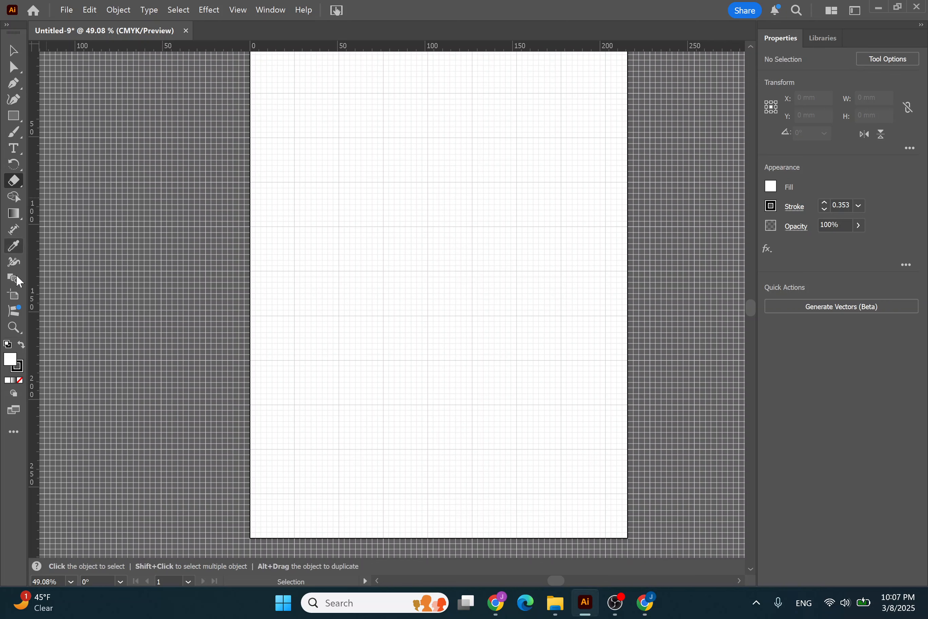
- Set the default appearance to no fill with a 0.35 mm stroke
left_click(771, 187)
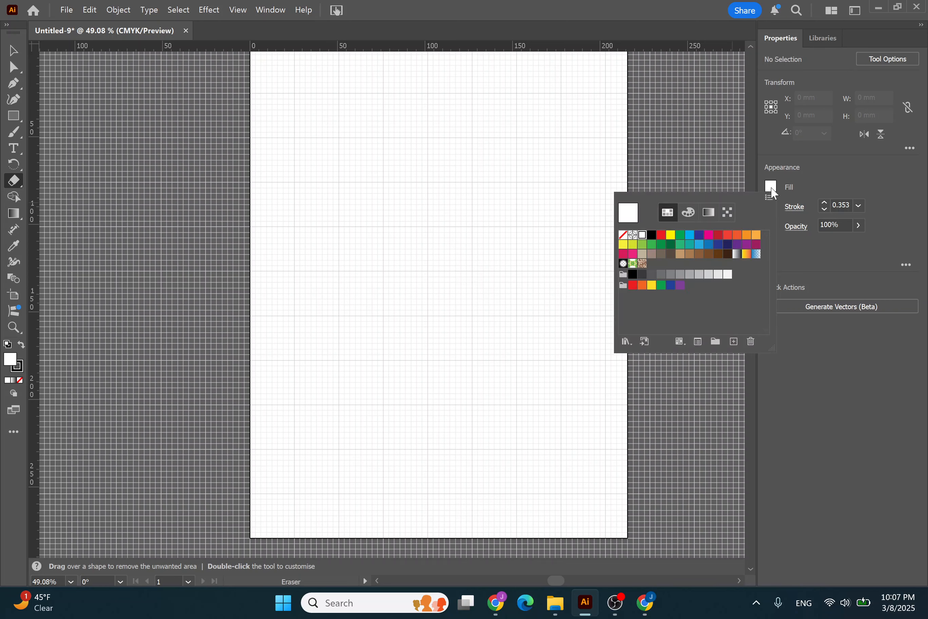
left_click(624, 234)
left_click(904, 157)
left_click(858, 205)
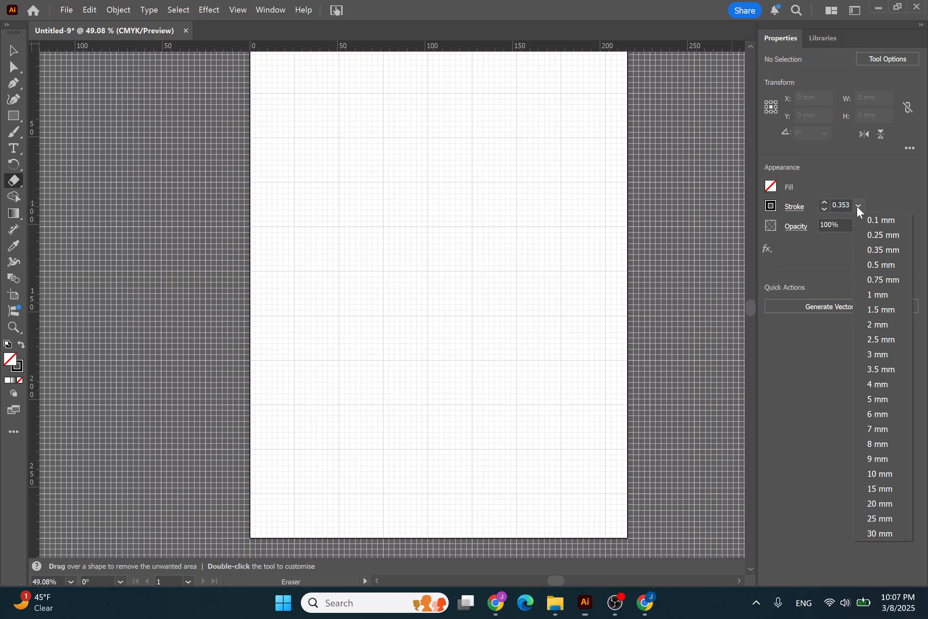
left_click(881, 250)
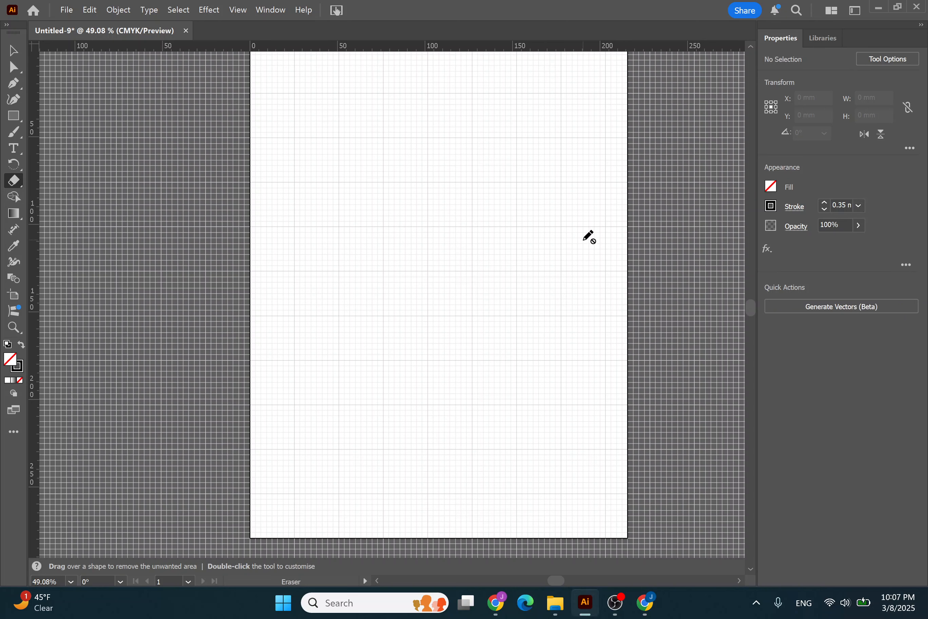
- Create a rectangle 104 mm wide and 60 mm high, and move it closer to the artboard's centre
left_click(14, 116)
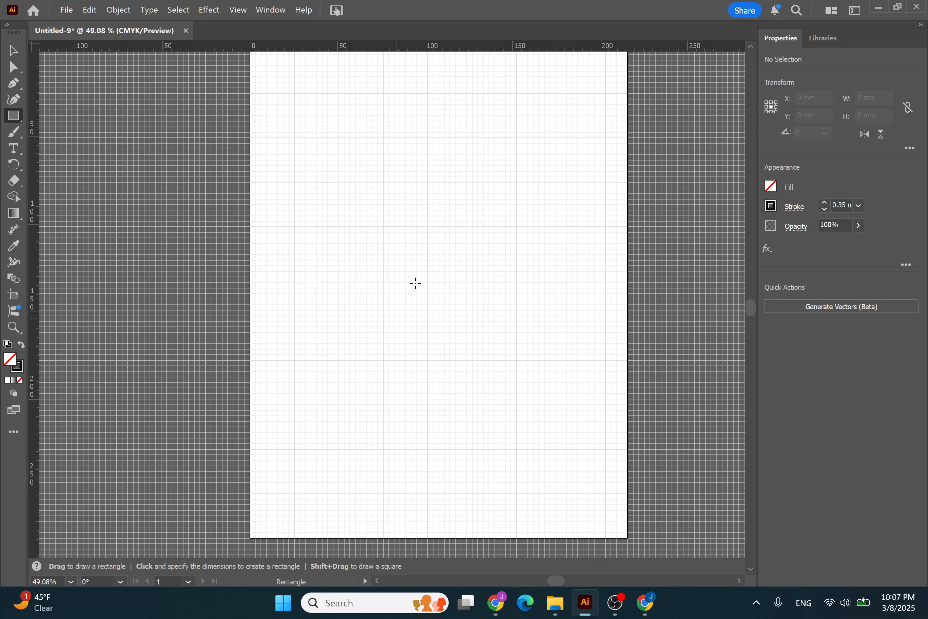
left_click(342, 181)
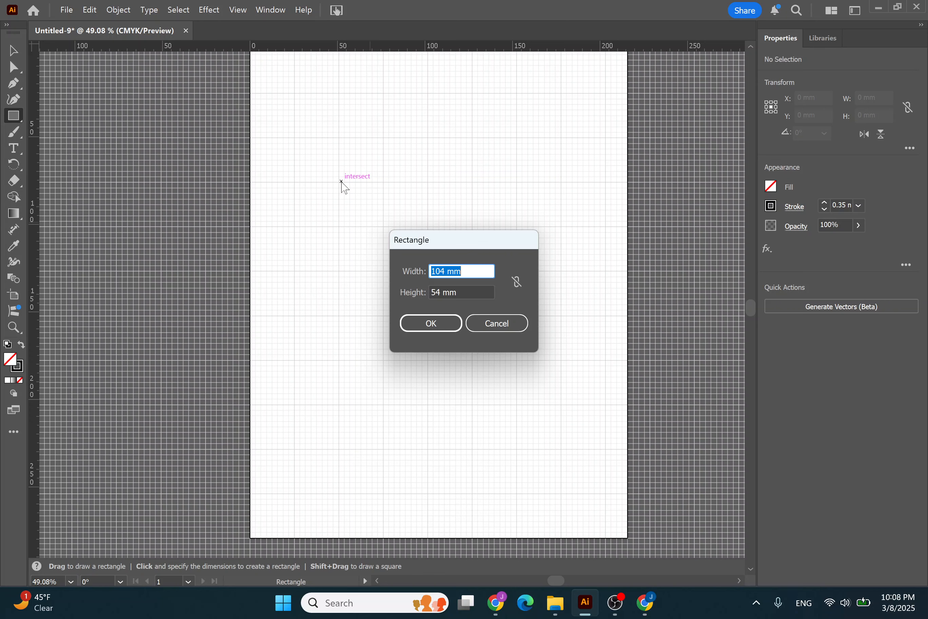
key("Tab")
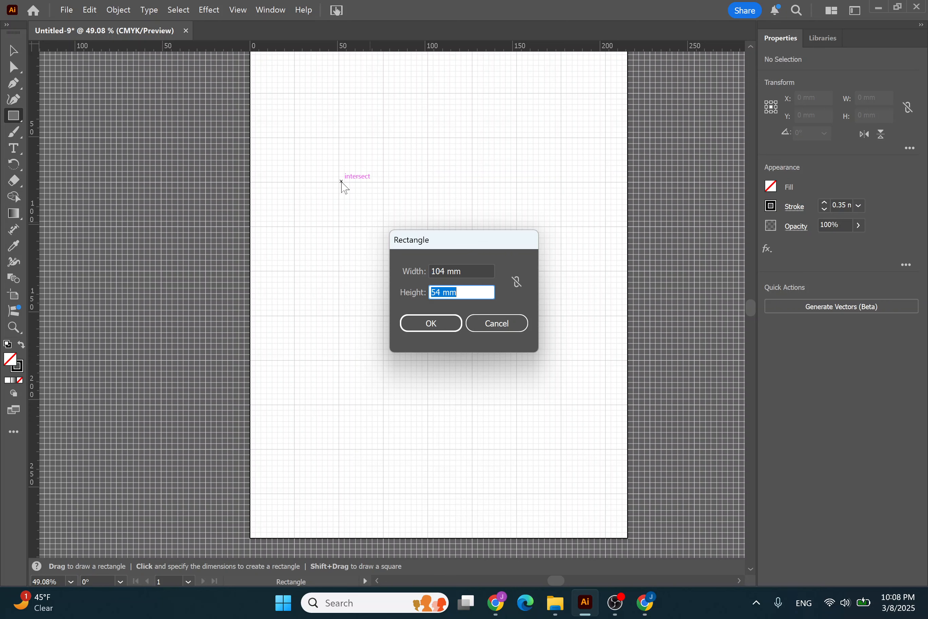
type("60")
key("Return")
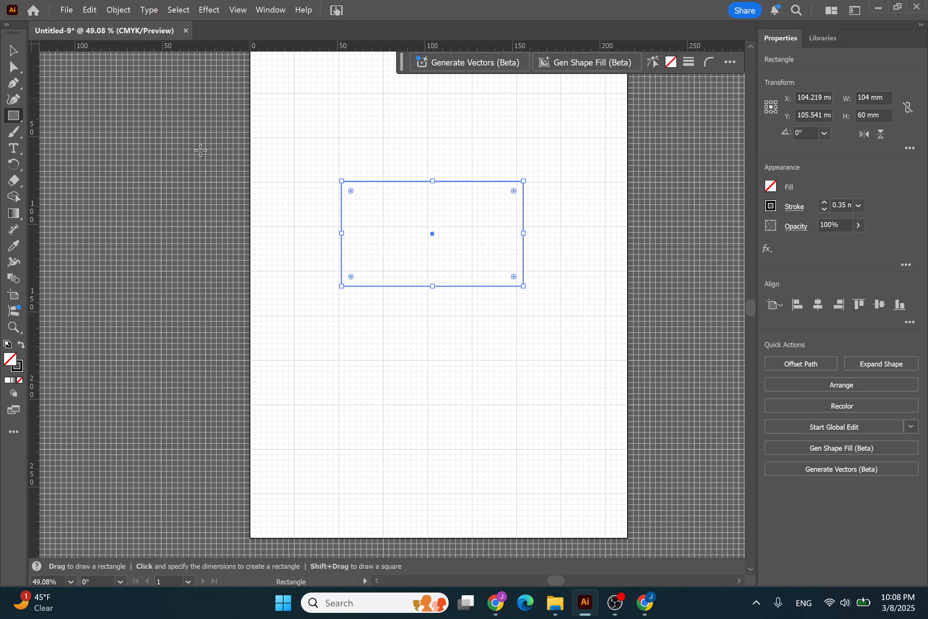
left_click(14, 54)
left_click_drag(404, 179, 419, 207)
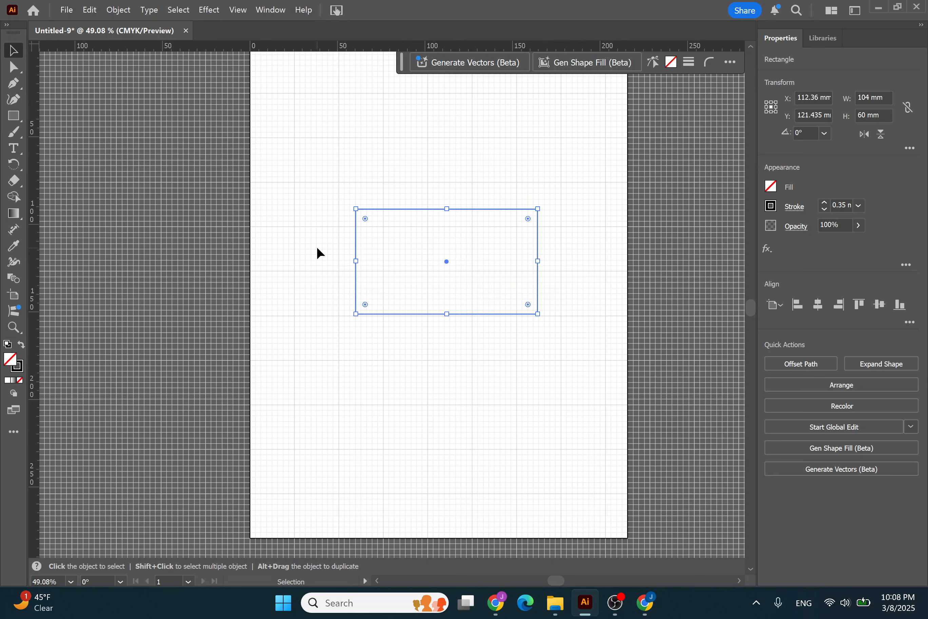
- Try moving the rectangle's upper-left anchor point with Direct Selection, and undo the distortion
left_click(13, 67)
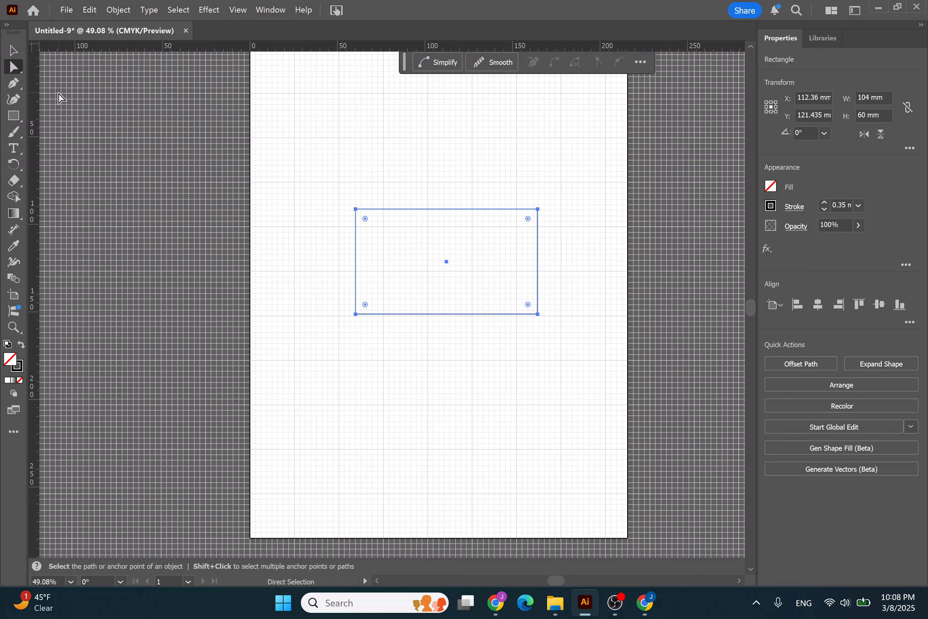
mouse_move(356, 210)
left_mouse_down()
mouse_move(456, 164)
mouse_move(360, 219)
mouse_move(366, 229)
mouse_move(355, 224)
mouse_move(365, 203)
mouse_move(437, 180)
mouse_move(367, 205)
mouse_move(331, 289)
mouse_move(359, 228)
mouse_move(391, 232)
mouse_move(355, 231)
left_mouse_up()
left_click(355, 223)
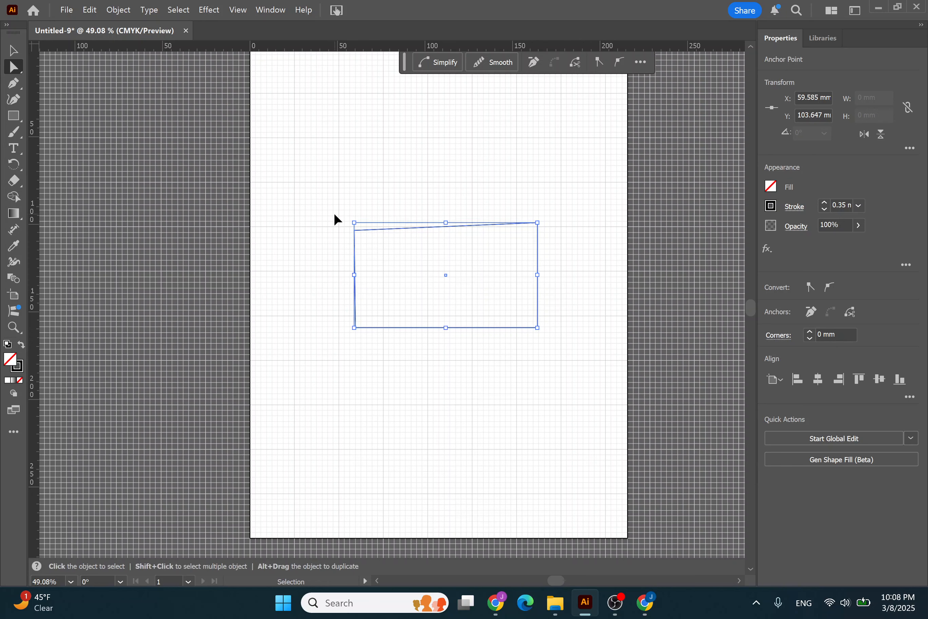
key("ctrl+z")
key("ctrl+z")
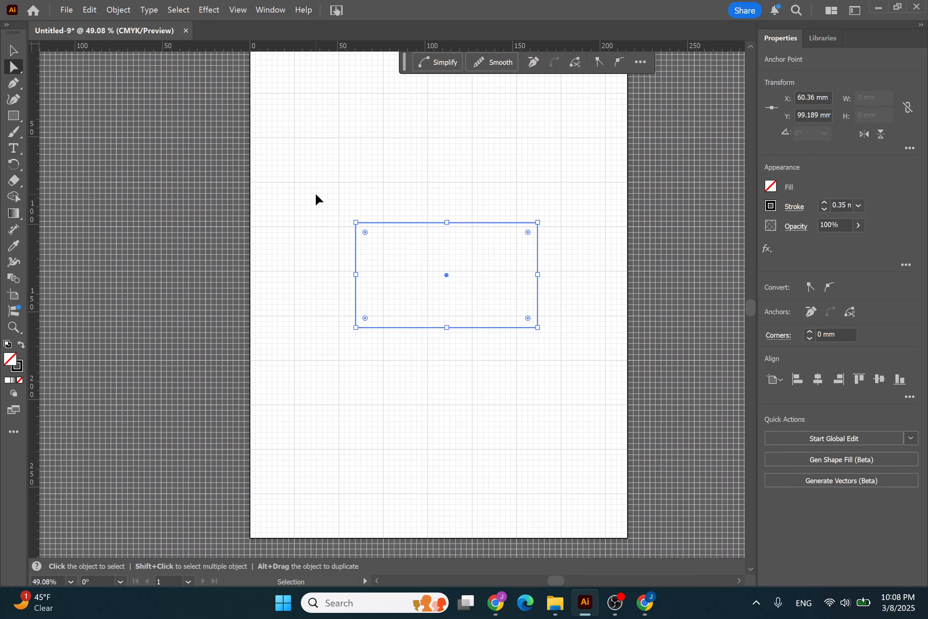
key("ctrl+shift+z")
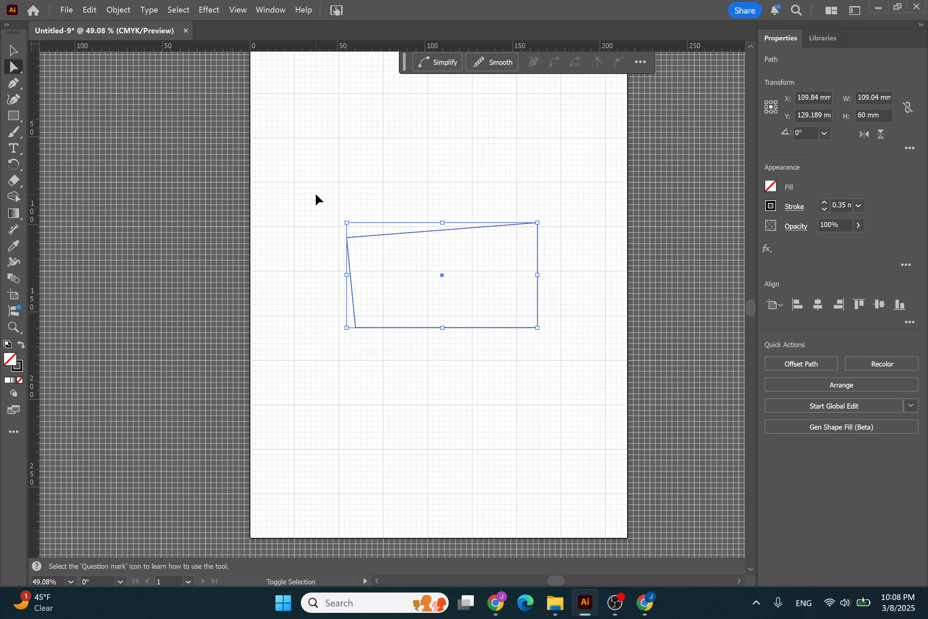
key("ctrl+z")
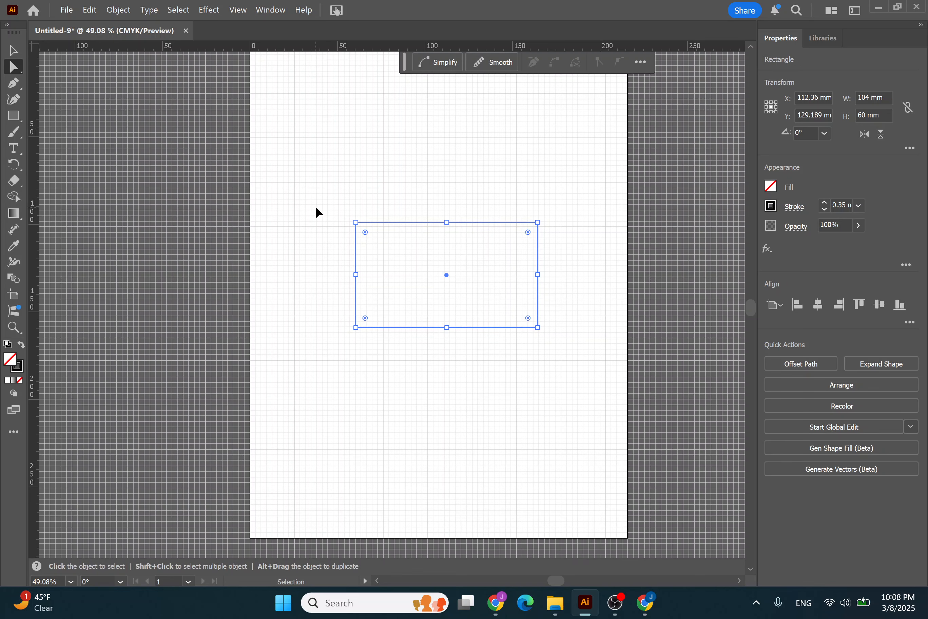
- Try switching between the Selection and Direct Selection tools with the rectangle selected
left_click_drag(449, 228, 458, 96)
key("Delete")
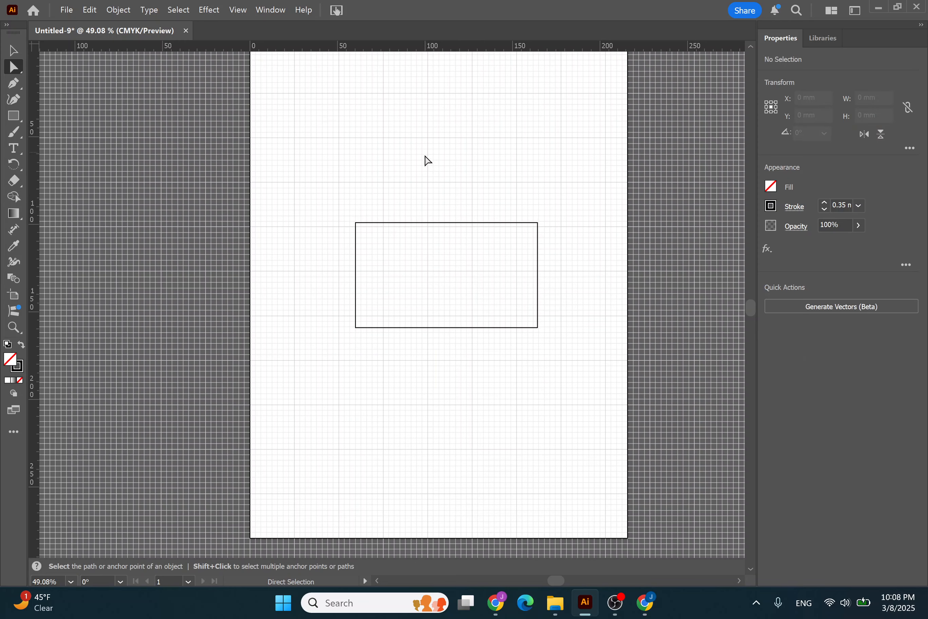
left_click_drag(321, 174, 620, 390)
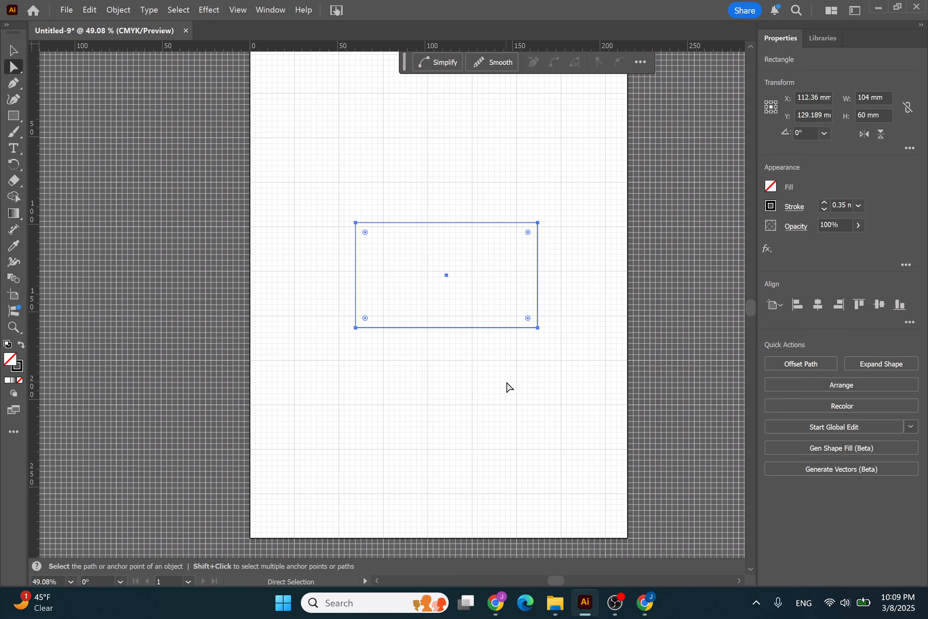
key("v")
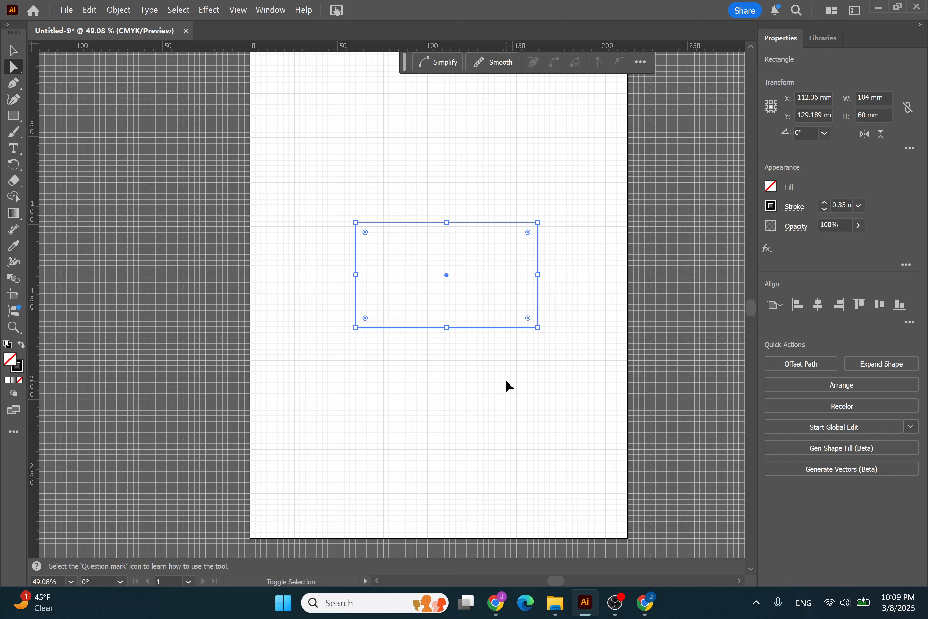
key("a")
left_click_drag(497, 213, 497, 115)
key("Delete")
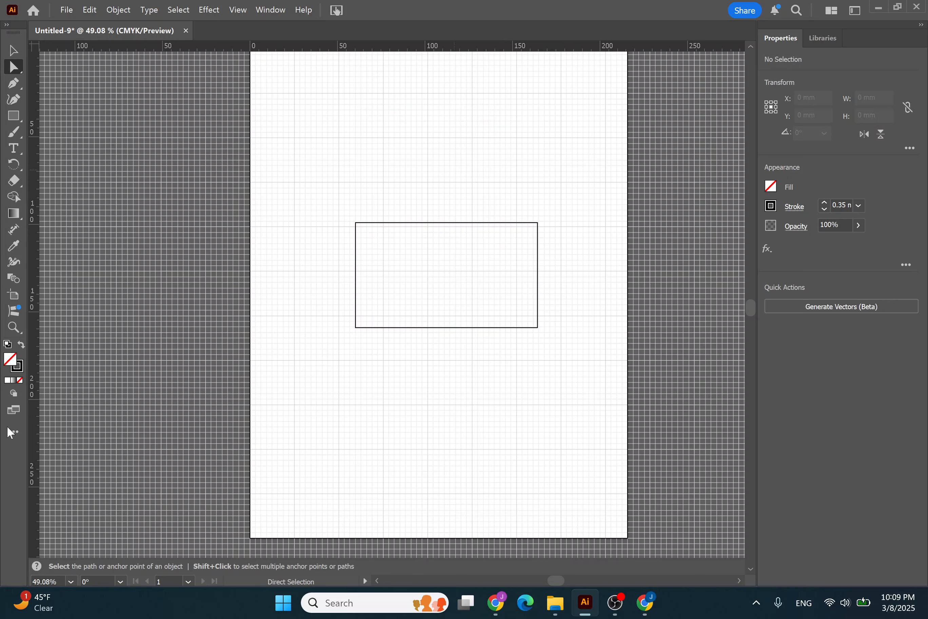
- Draw an unfilled ellipse about 64 × 27 mm and move it so its centre lies on the rectangle's top edge
left_click_drag(22, 118, 48, 131)
left_click_drag(502, 180, 392, 226)
left_click(13, 50)
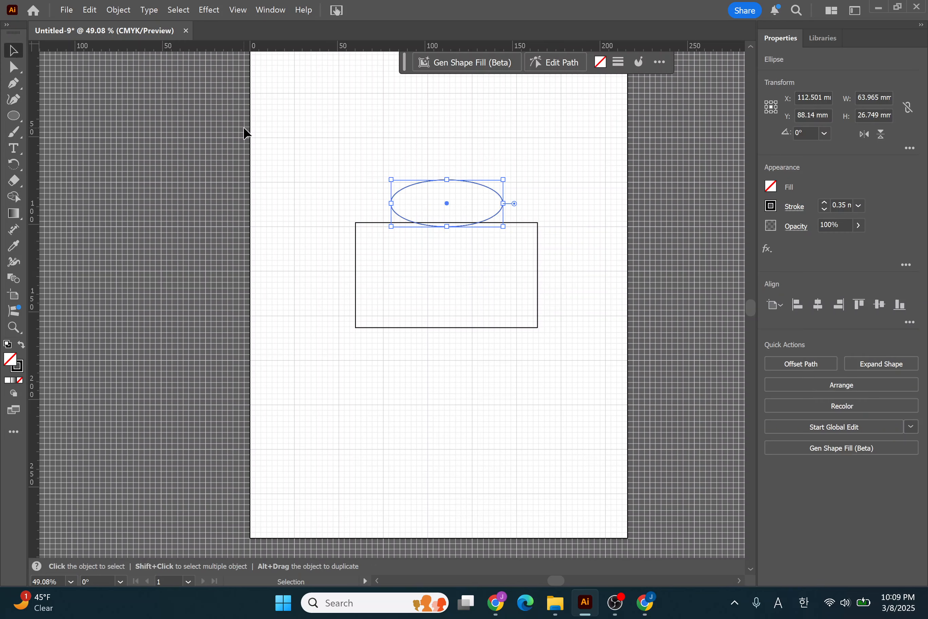
left_click_drag(463, 178, 453, 198)
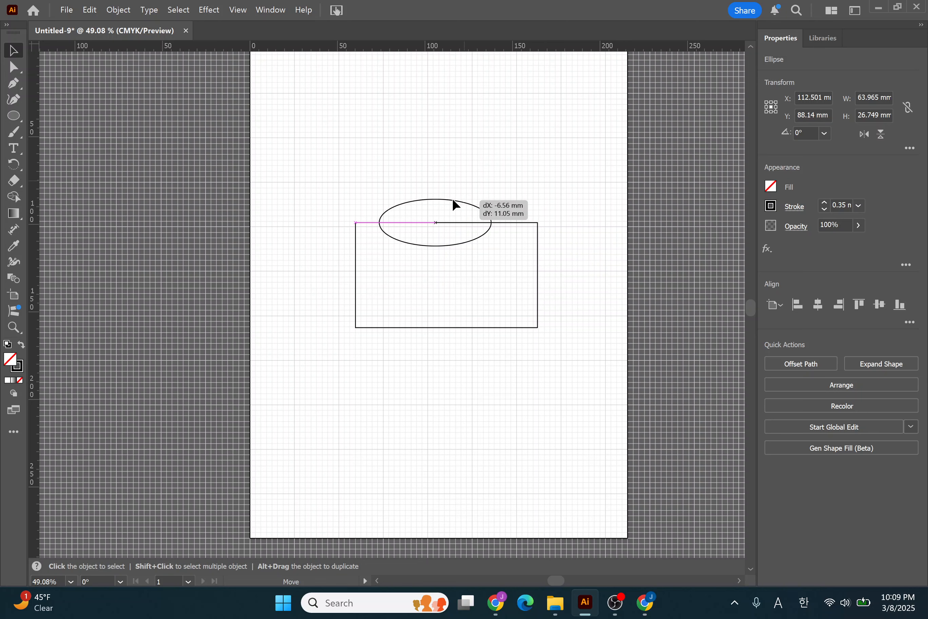
left_click_drag(453, 198, 452, 198)
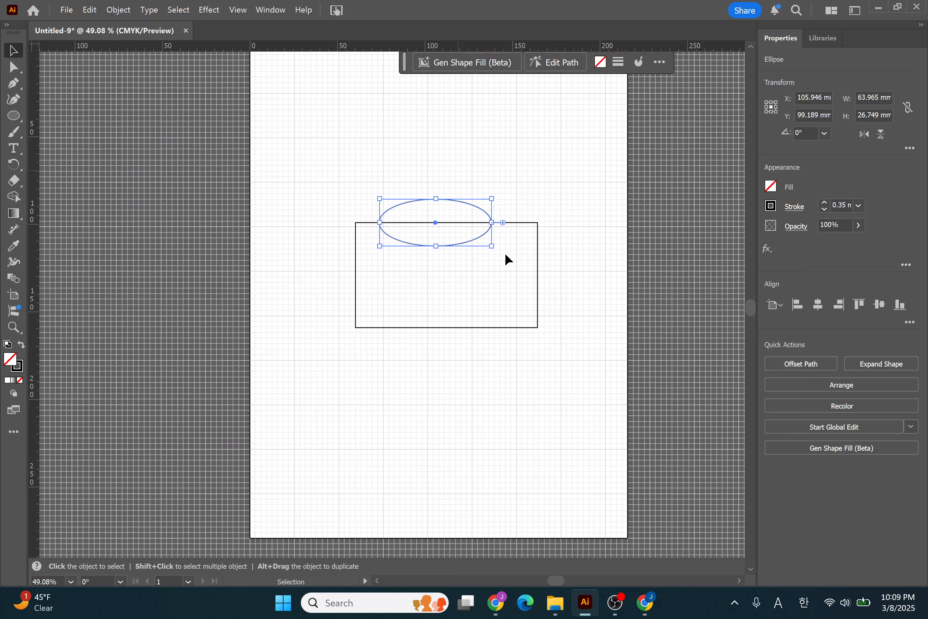
- Select the ellipse and the rectangle together and align their horizontal centres
left_click(564, 185)
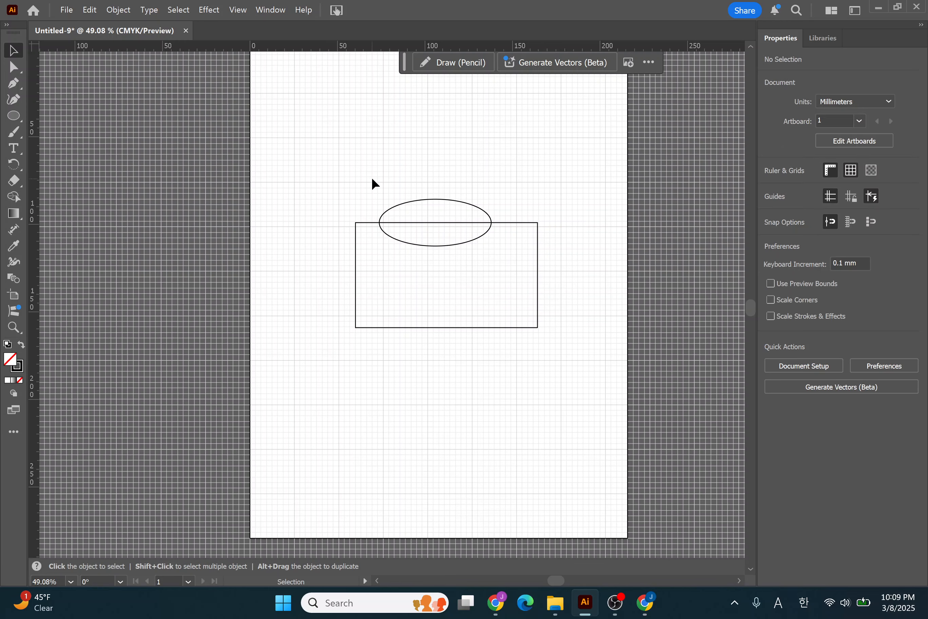
left_click_drag(325, 157, 580, 398)
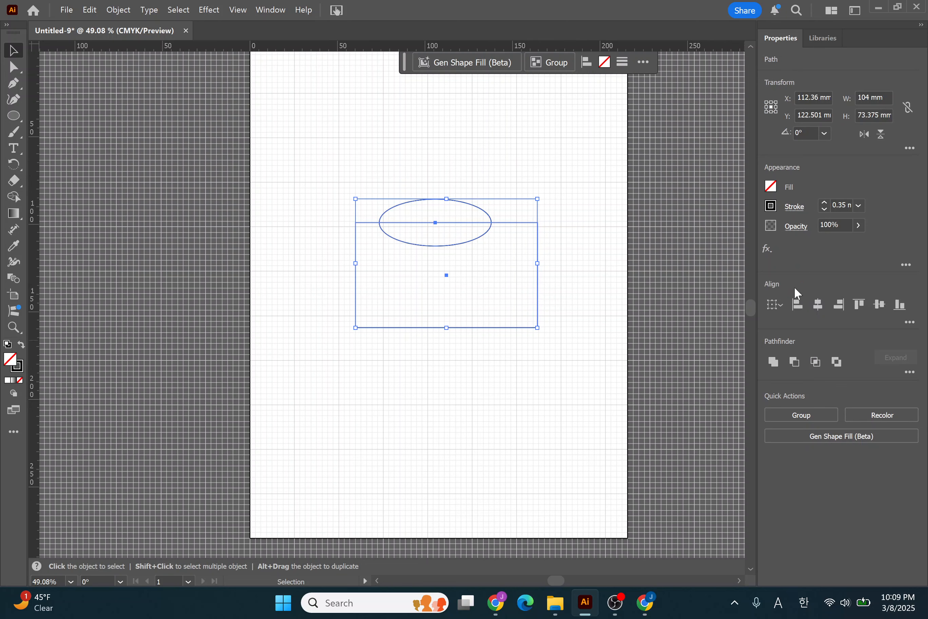
left_click(818, 305)
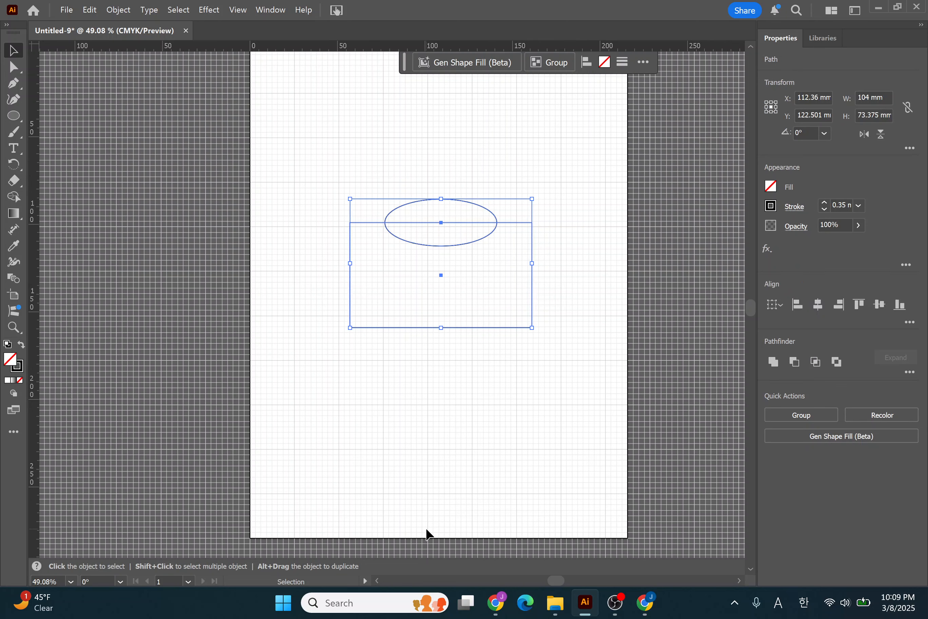
- Cut the ellipse out of the rectangle with the Shape Builder tool, removing both ellipse halves to leave a curved notch in the upper edge
left_click(382, 140)
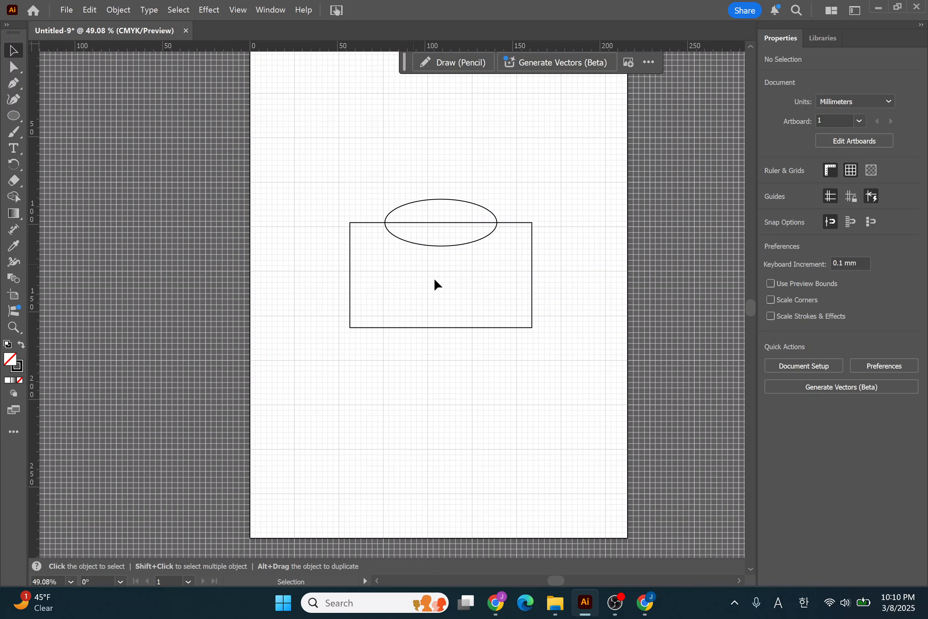
left_click(19, 74)
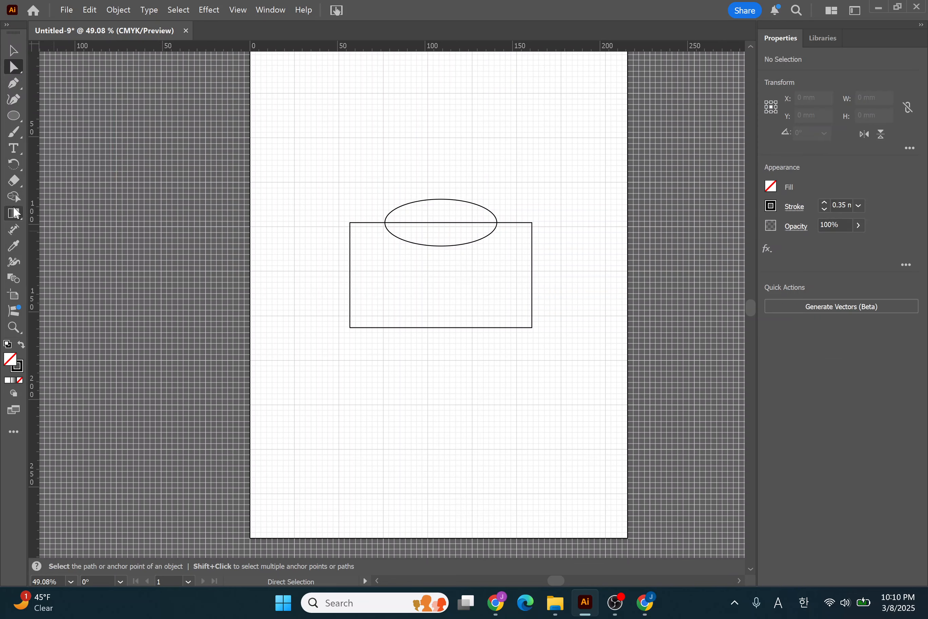
left_click_drag(334, 168, 553, 407)
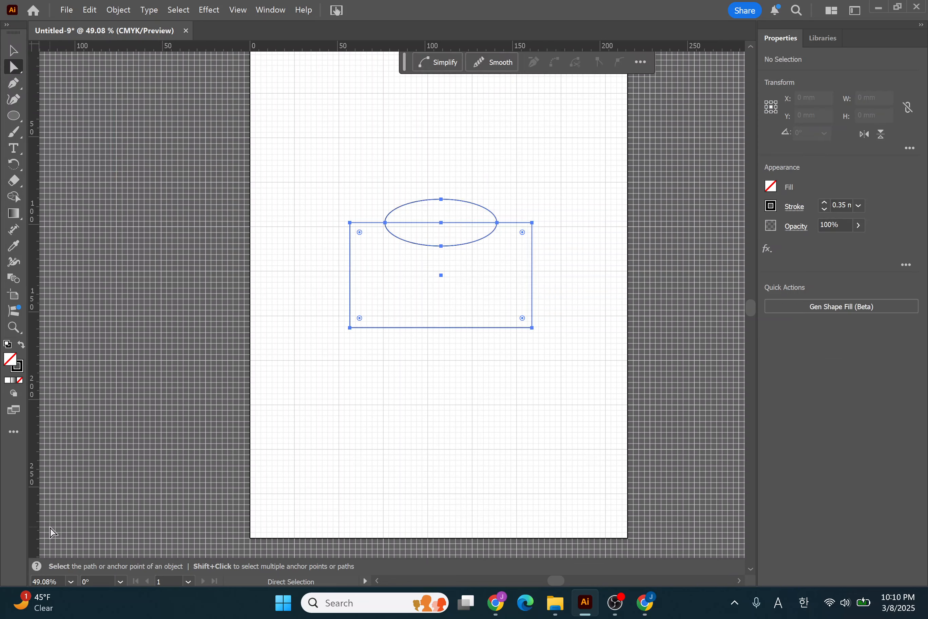
left_click(16, 195)
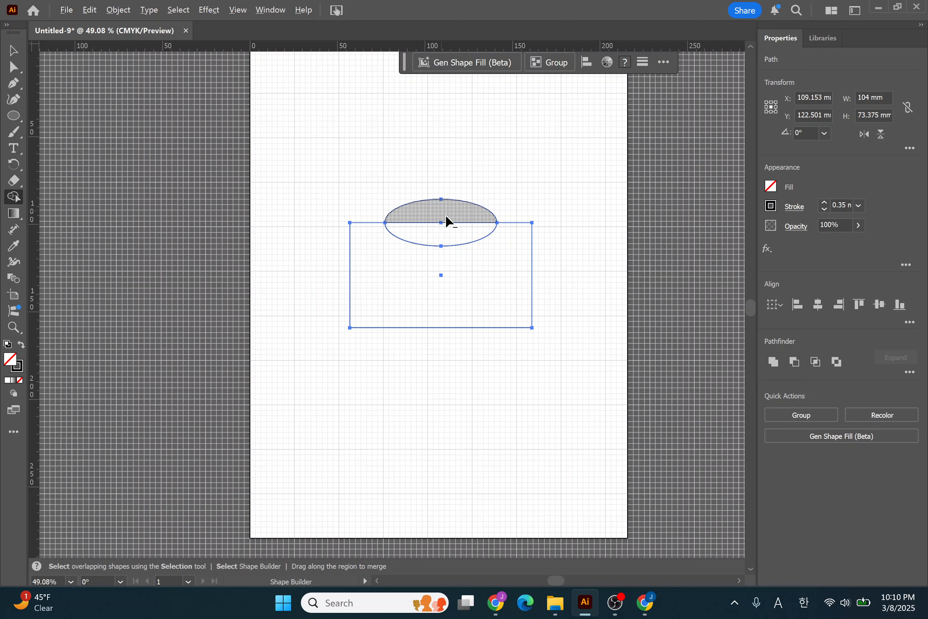
left_click_drag(453, 205, 444, 239)
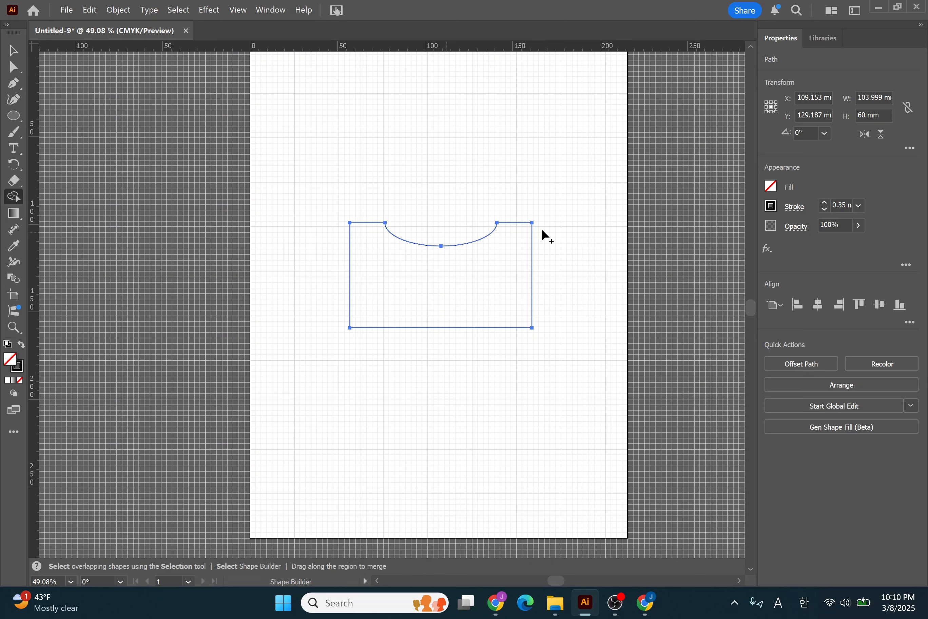
- Round the two corners where the curved notch meets the outline's upper edge with a 15 mm corner radius
left_click(21, 70)
left_click(13, 68)
left_click(373, 274)
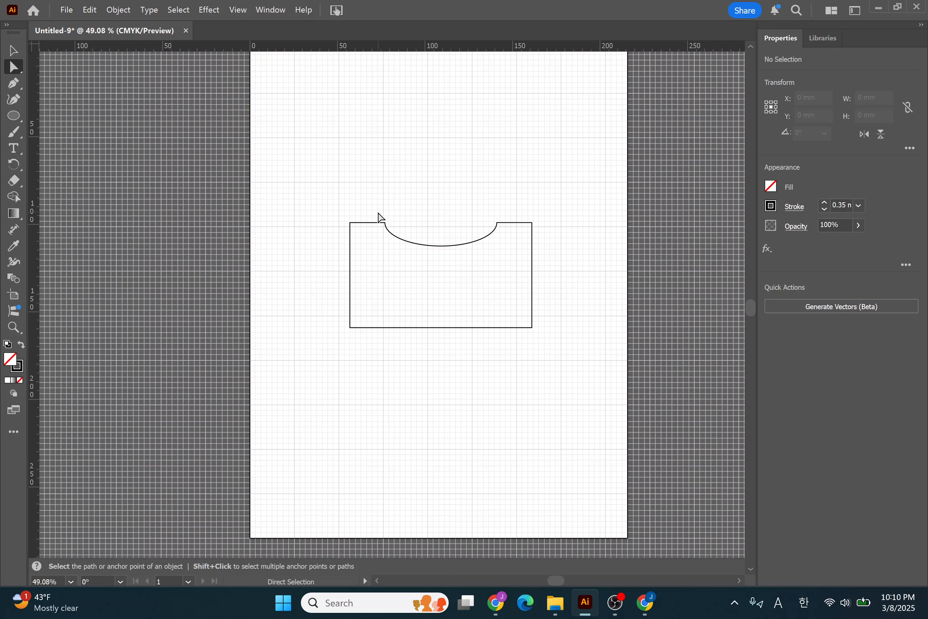
left_click_drag(378, 212, 505, 235)
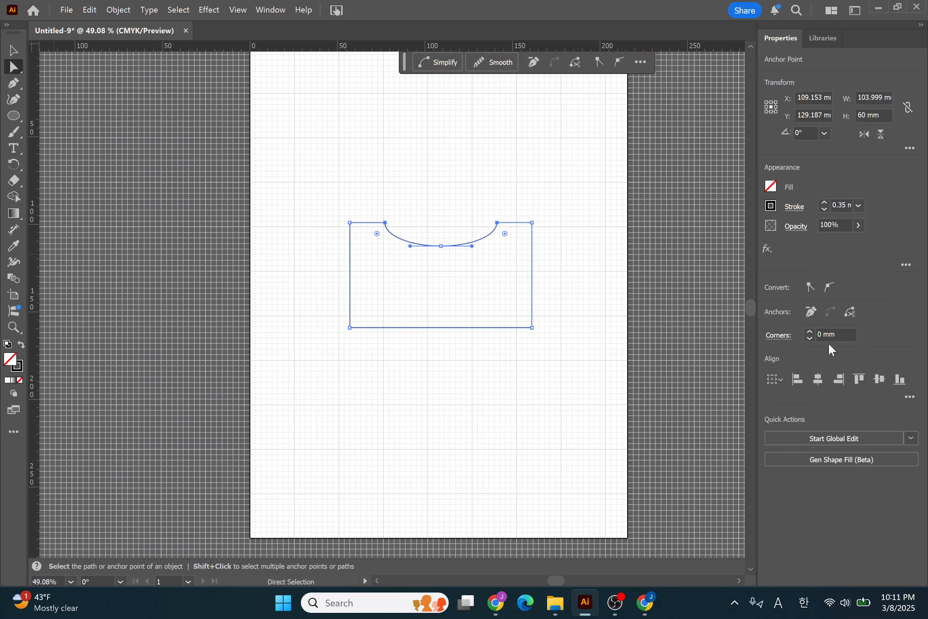
left_click(835, 334)
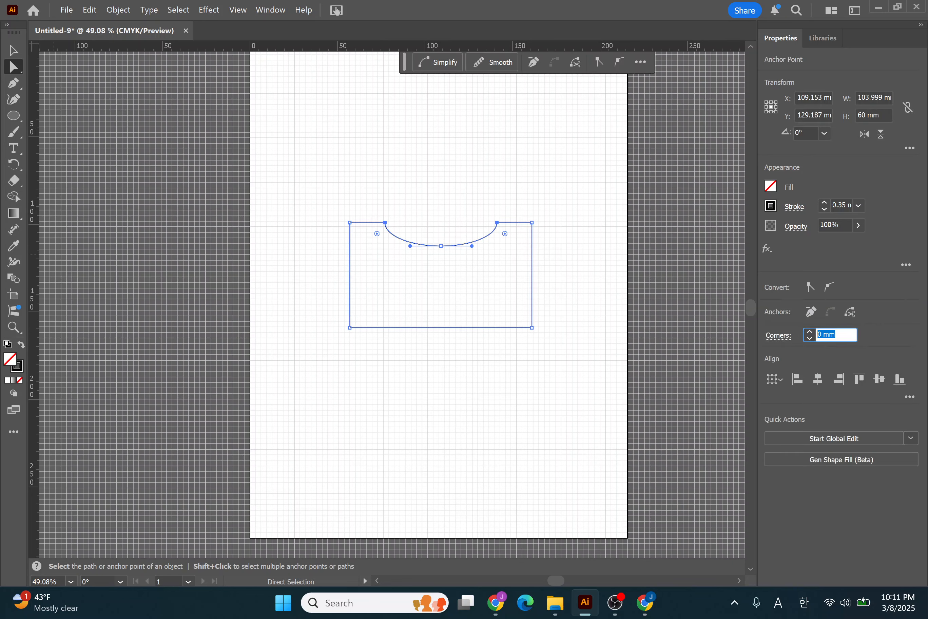
type("15")
key("Return")
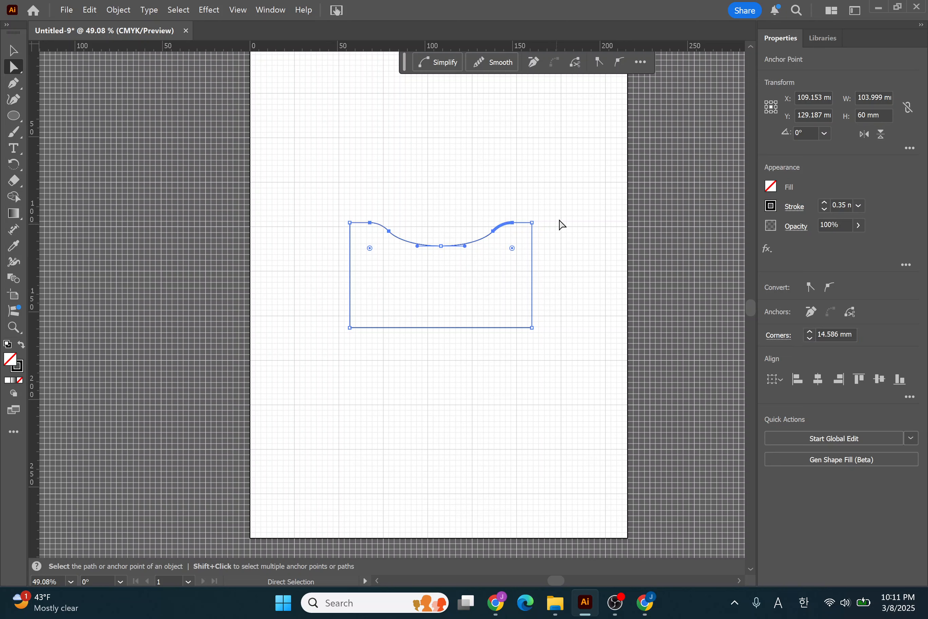
left_click(541, 221)
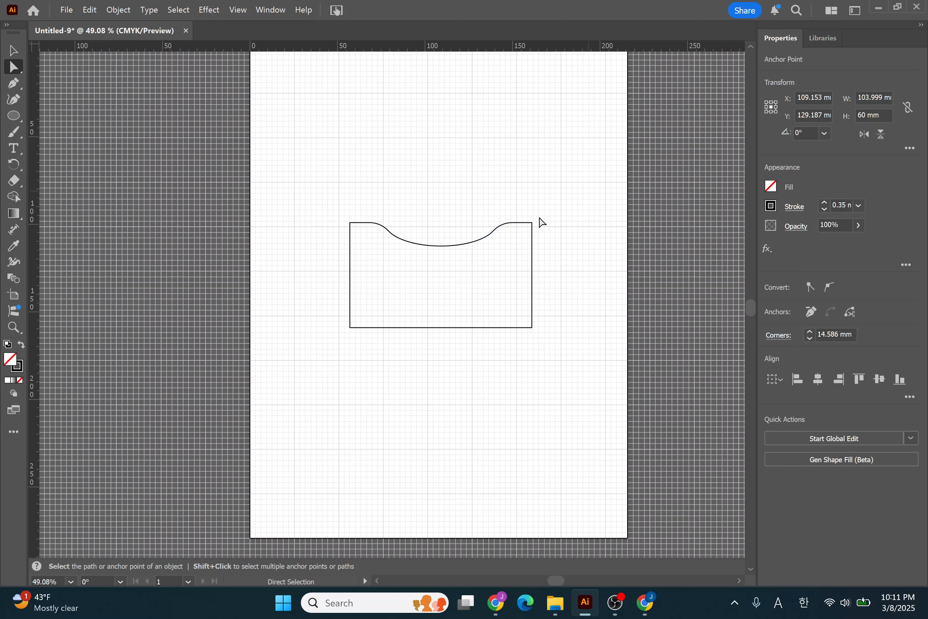
- Select the whole notched outline, move it straight up about 16 mm on the artboard, and deselect it
left_click(403, 242)
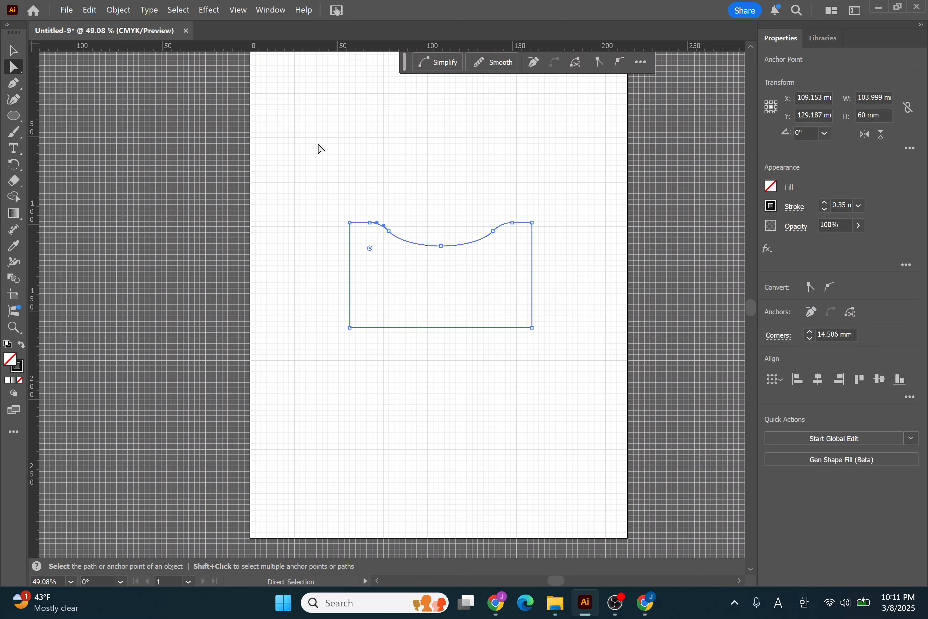
left_click(13, 50)
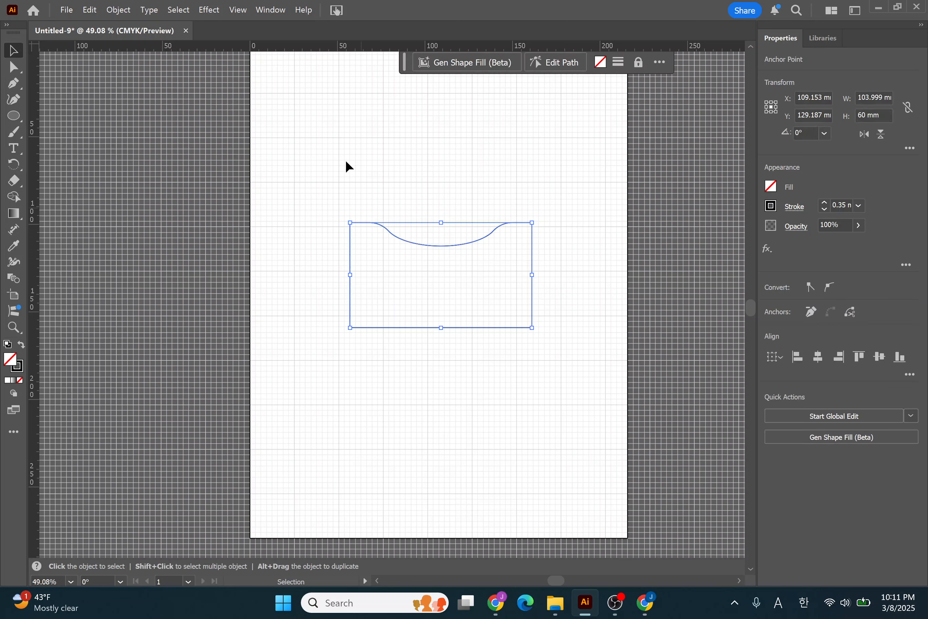
left_click_drag(337, 201, 587, 400)
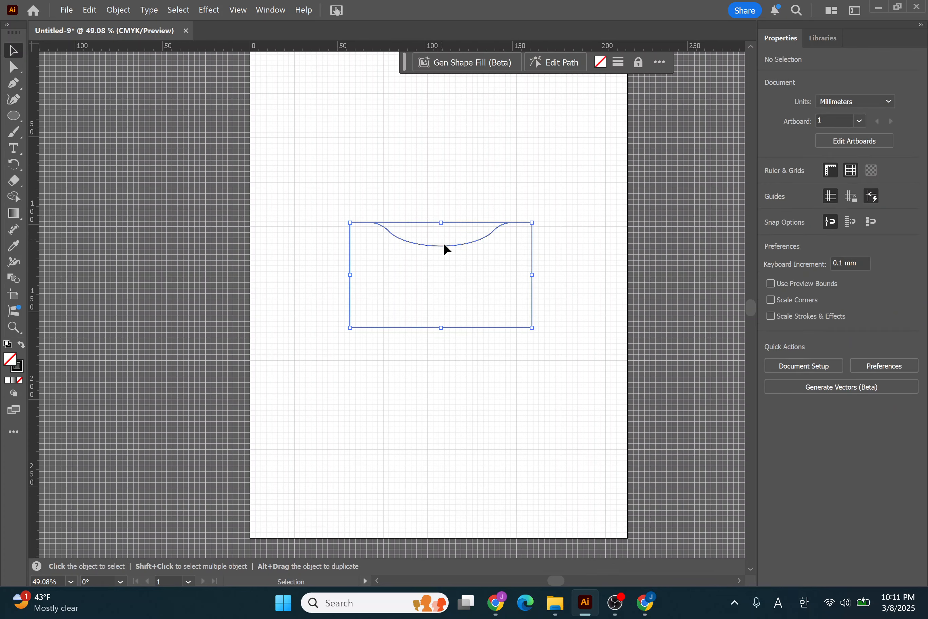
left_click_drag(441, 244, 441, 218)
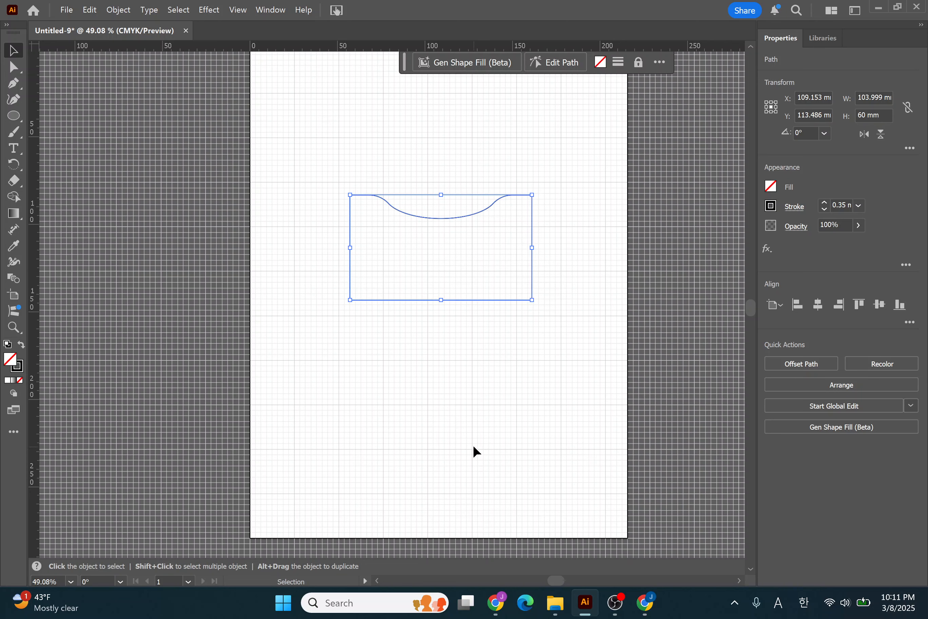
left_click(473, 445)
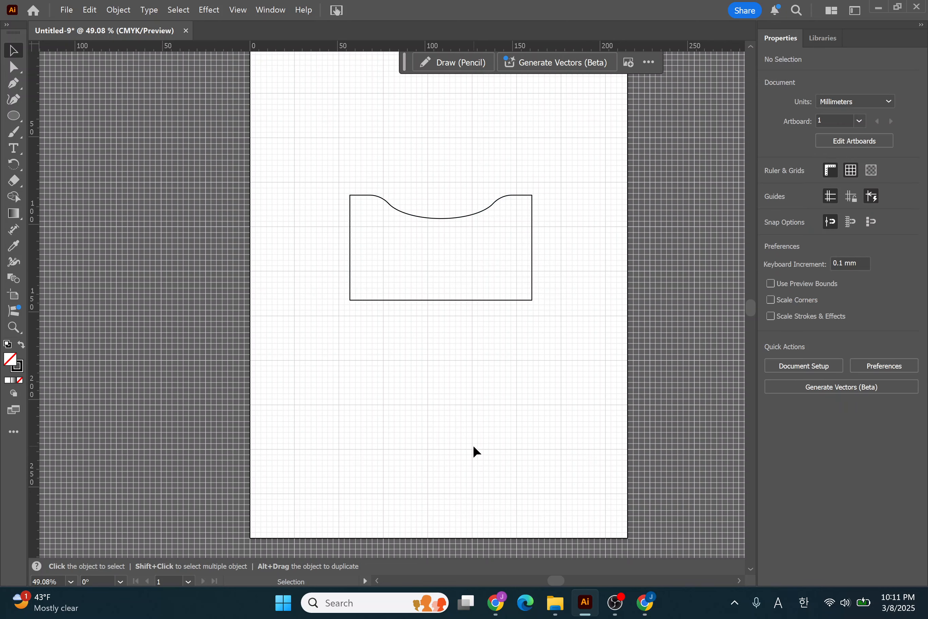